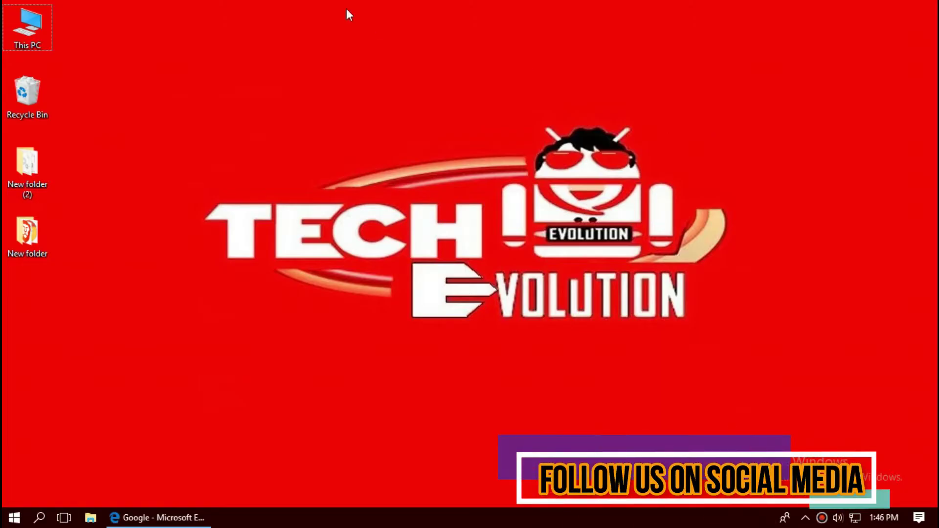
- Search Google for the api-ms-win-crt-environment-l1-1-0.dll download and open the dll-files.com result
click(141, 518)
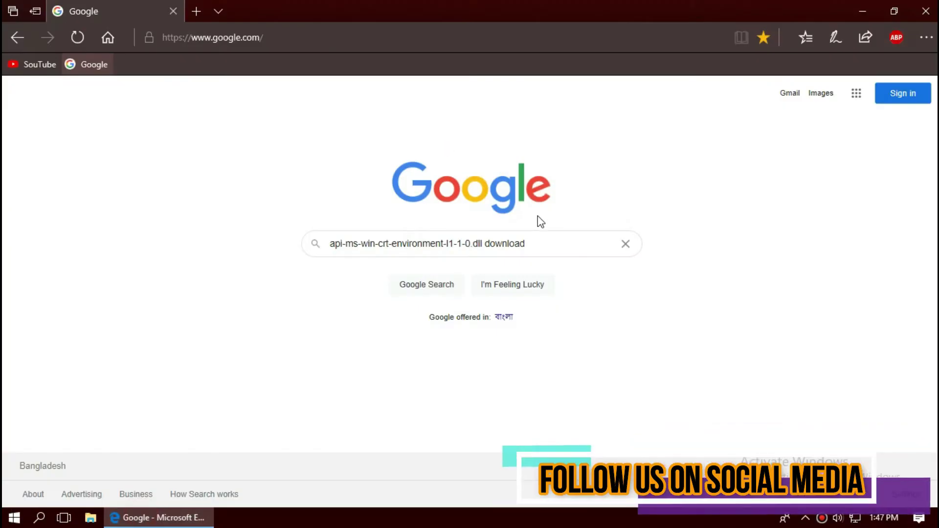
click(545, 243)
key(Return)
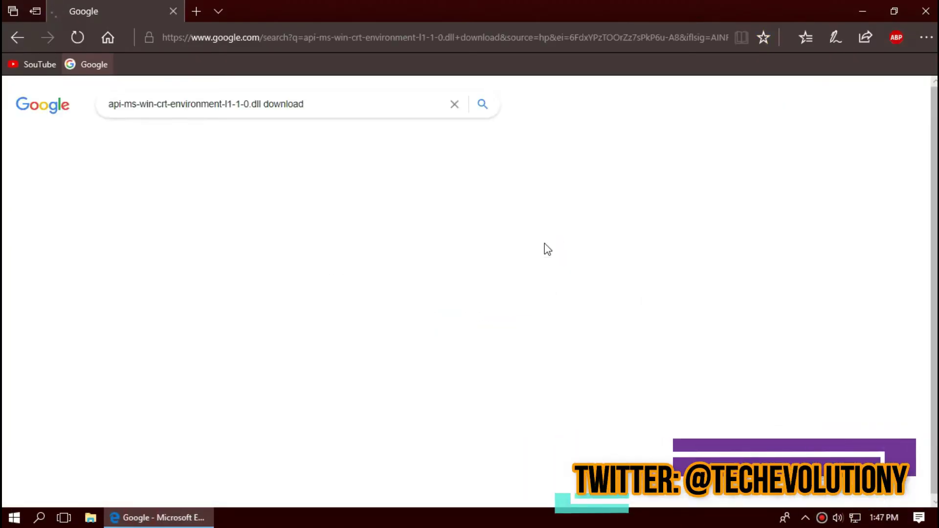
scroll(329, 195, down, 1)
scroll(327, 194, down, 6)
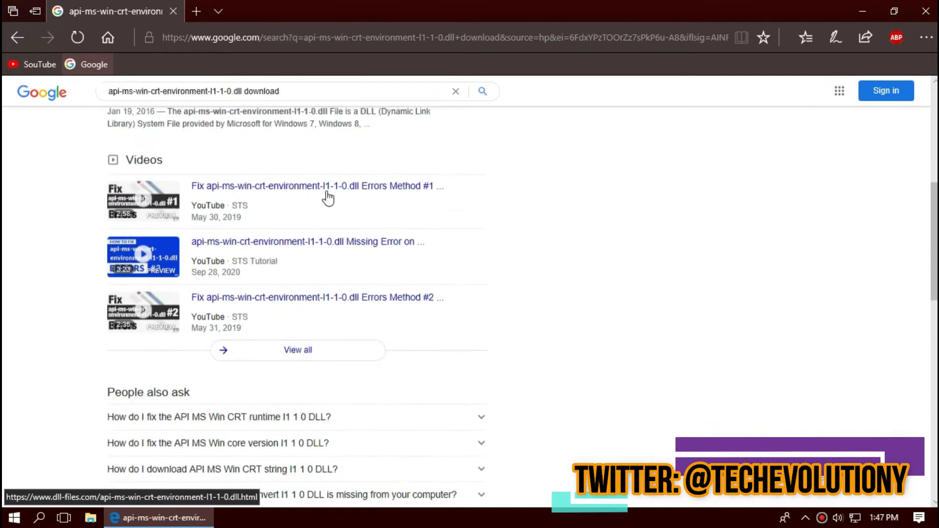
scroll(312, 195, up, 7)
click(283, 205)
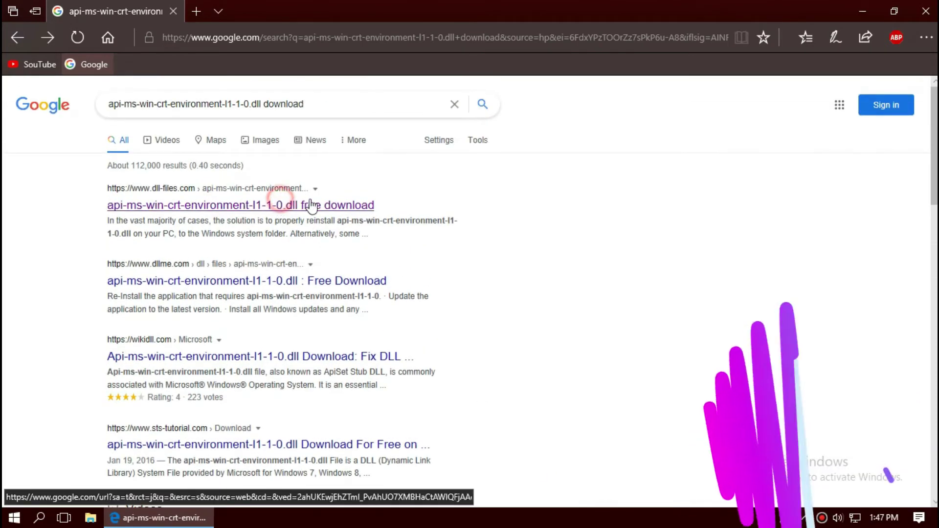
- Compare the Architecture values of the DLL's listed versions, then open the Start menu
scroll(301, 238, down, 4)
scroll(302, 239, down, 3)
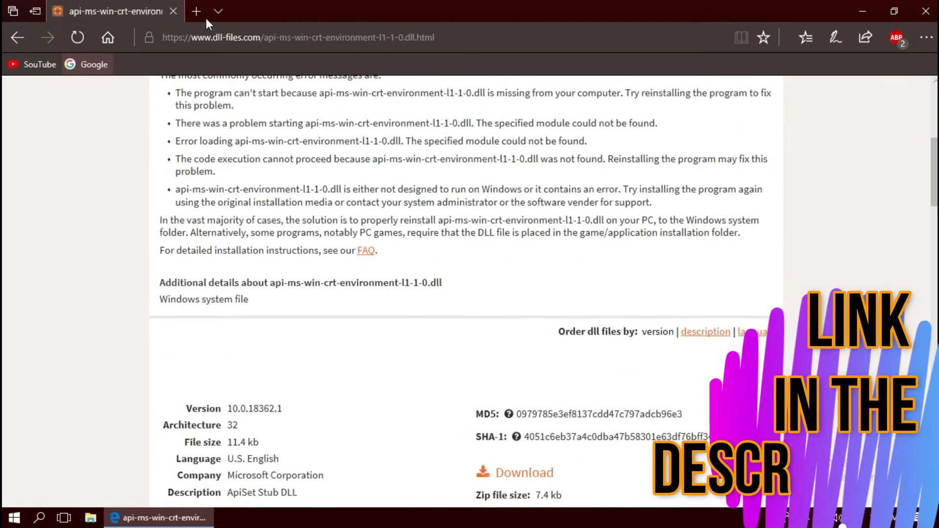
click(242, 35)
scroll(274, 147, down, 7)
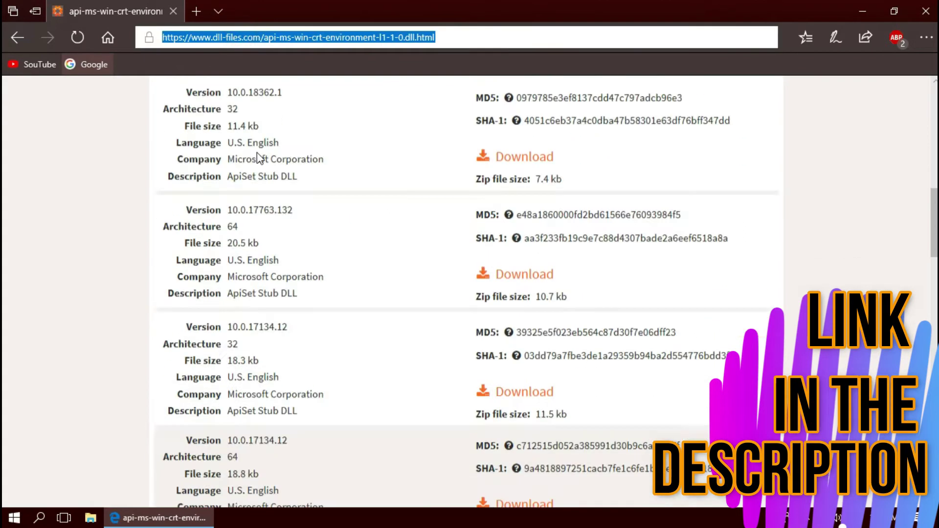
scroll(274, 147, up, 3)
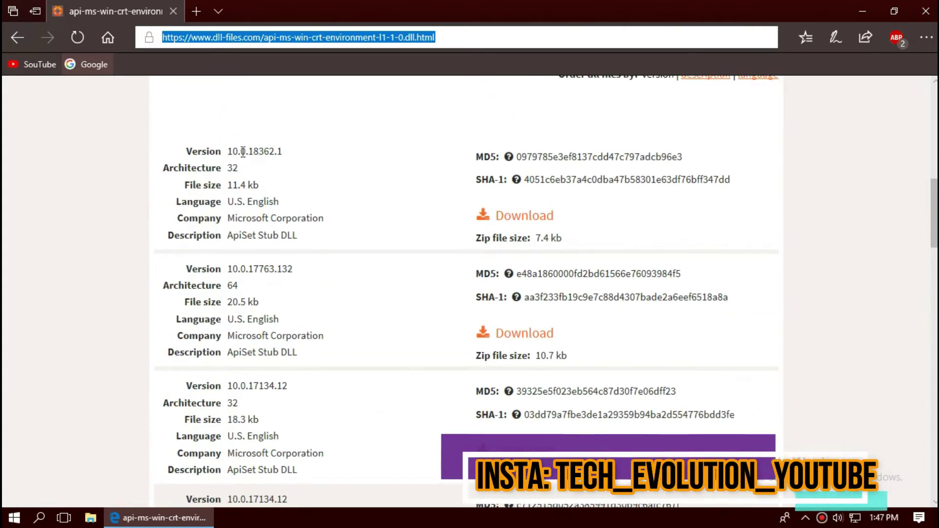
drag(233, 151, 279, 201)
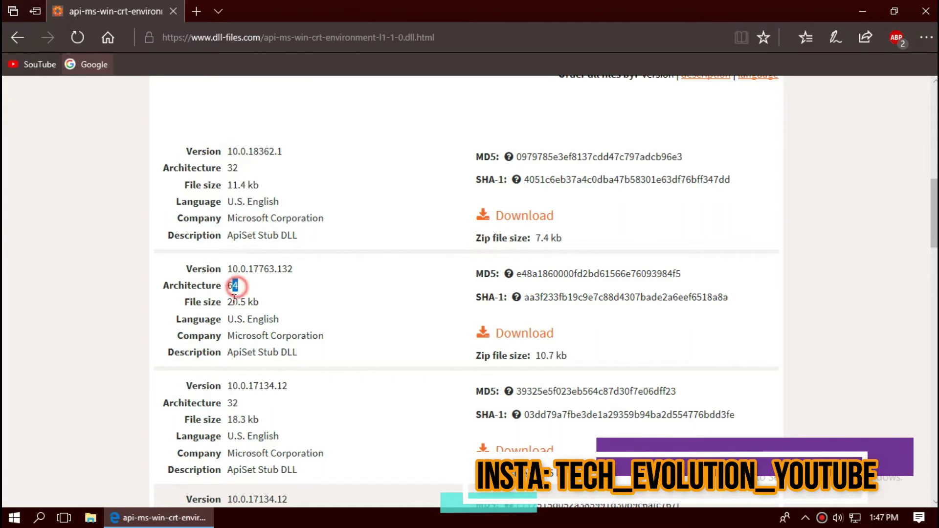
drag(228, 302, 234, 299)
scroll(233, 299, down, 5)
scroll(164, 413, up, 6)
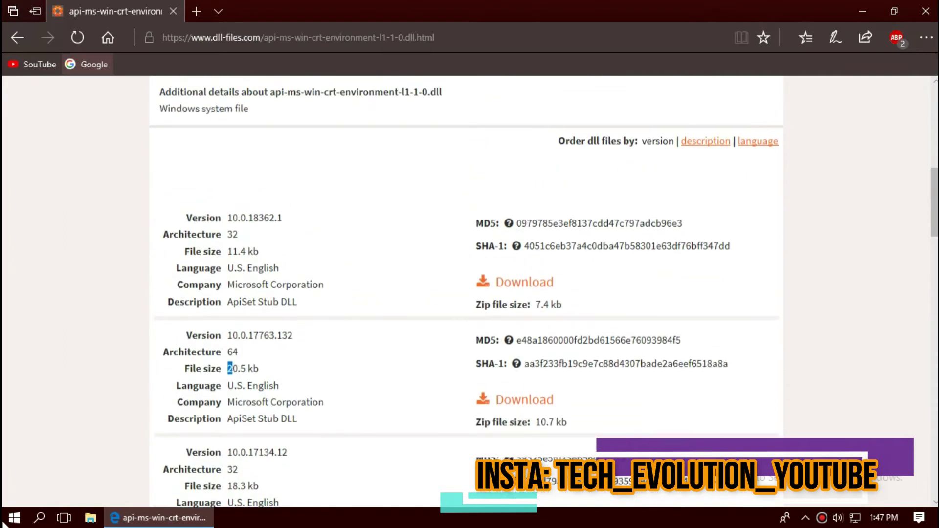
click(3, 523)
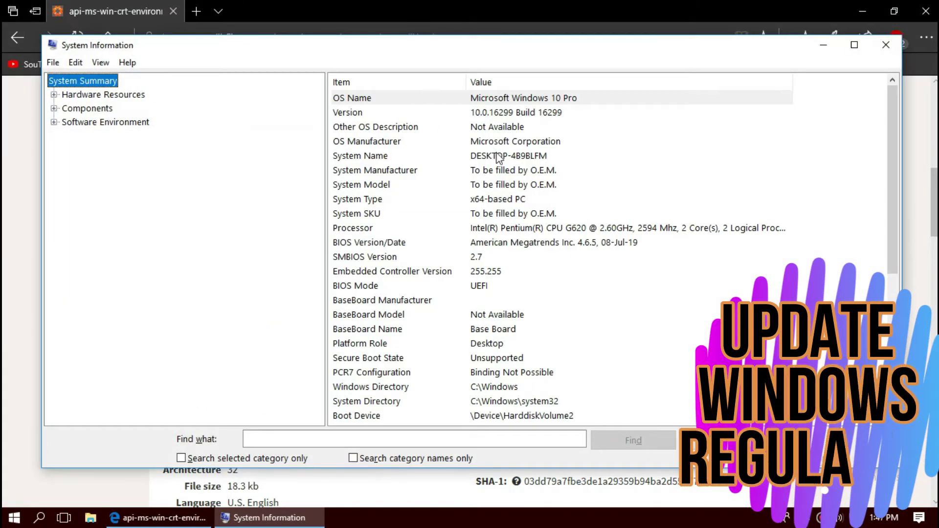
- Confirm System Information reports an x64-based PC on version 10.0.16299, then close it
click(515, 198)
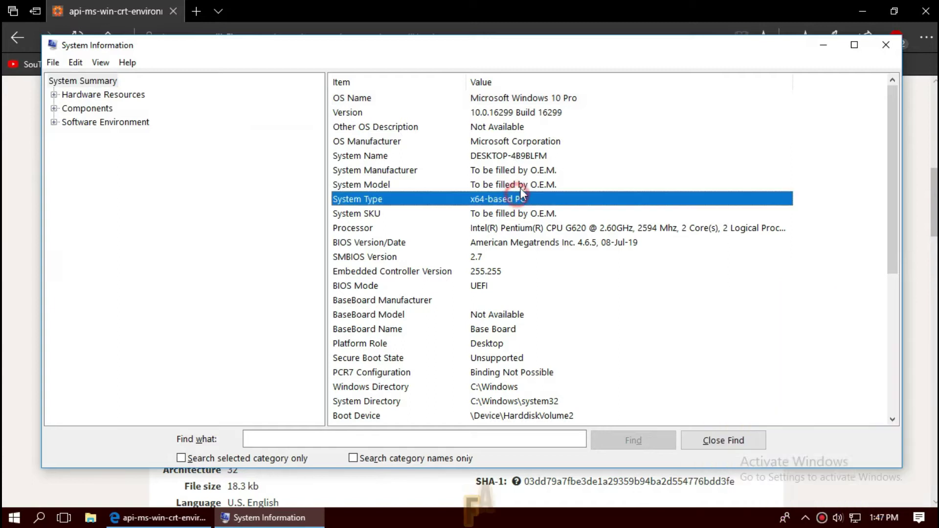
click(540, 114)
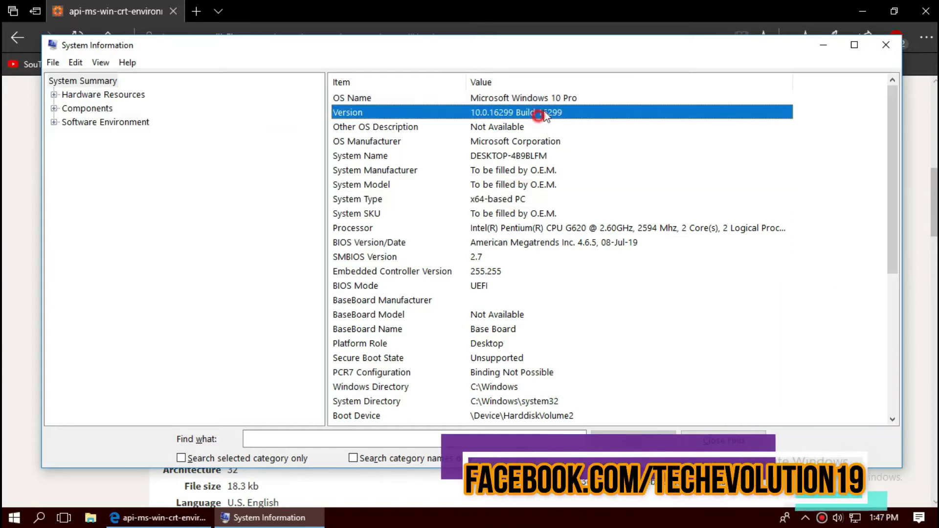
click(899, 42)
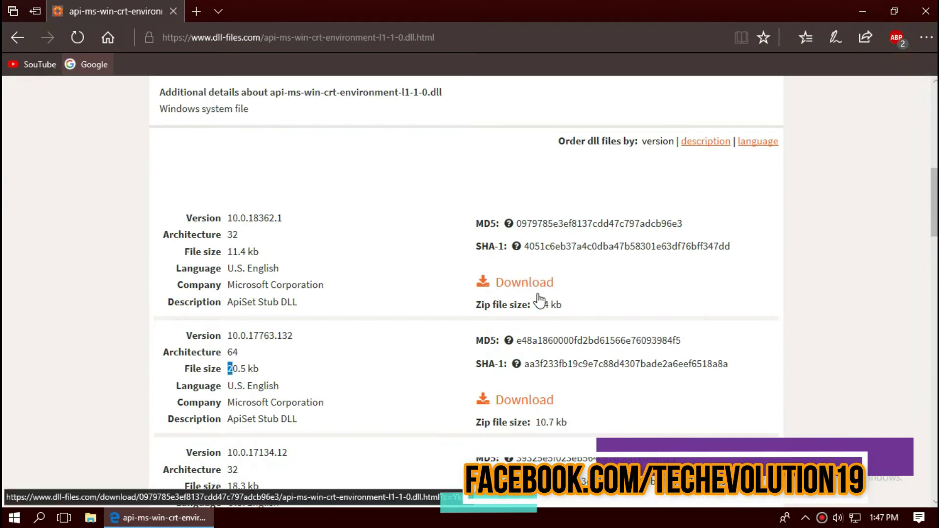
- Download the 64-bit 10.0.17763.132 zip of the DLL and open it
click(519, 401)
scroll(375, 269, down, 4)
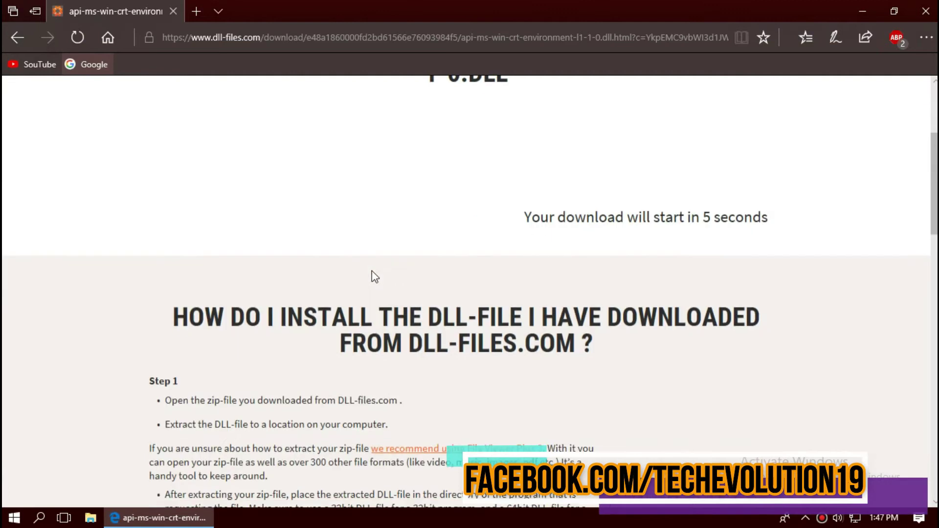
scroll(375, 276, up, 3)
click(306, 39)
scroll(437, 250, down, 4)
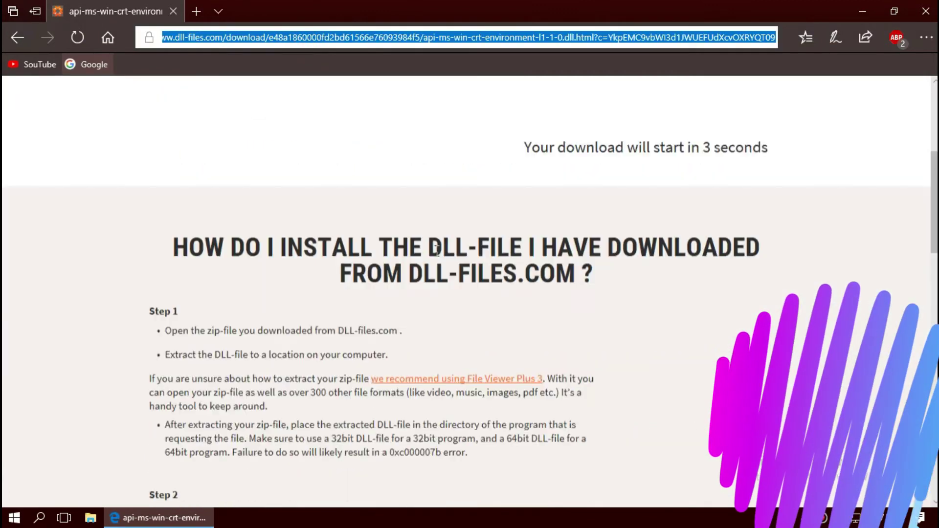
scroll(437, 249, down, 3)
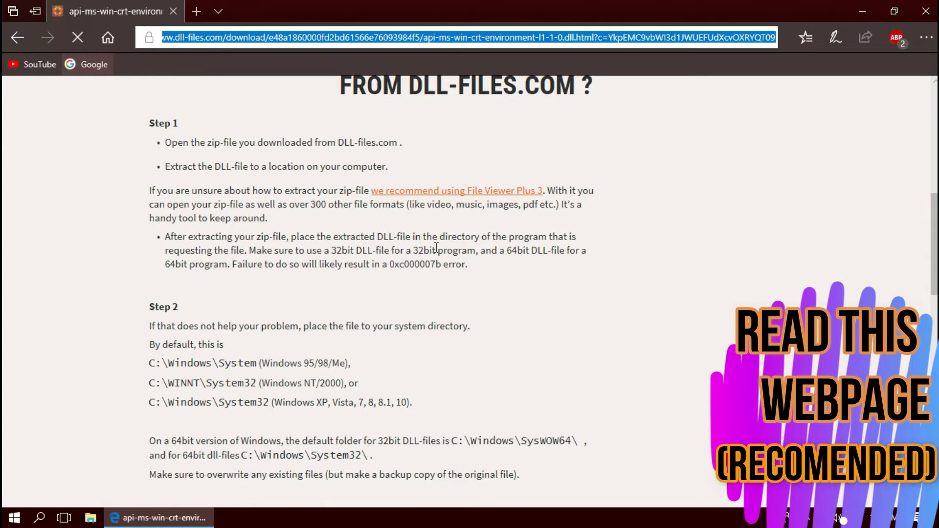
scroll(436, 247, down, 3)
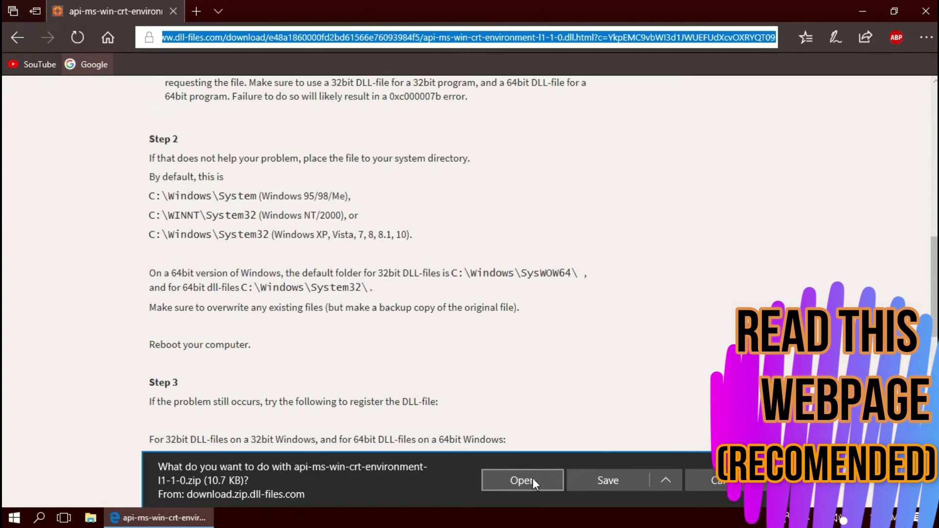
click(532, 478)
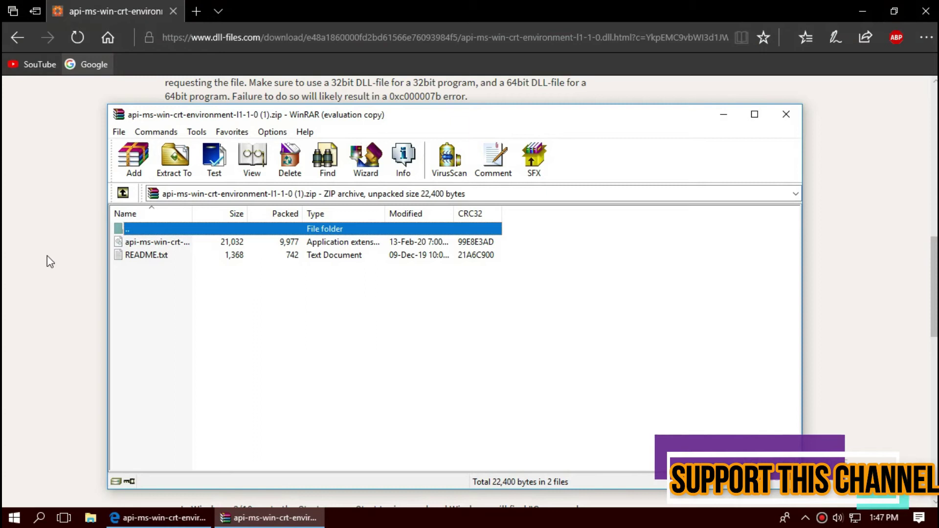
- Dismiss the WinRAR license reminder and select the DLL inside the zip
click(156, 243)
click(559, 253)
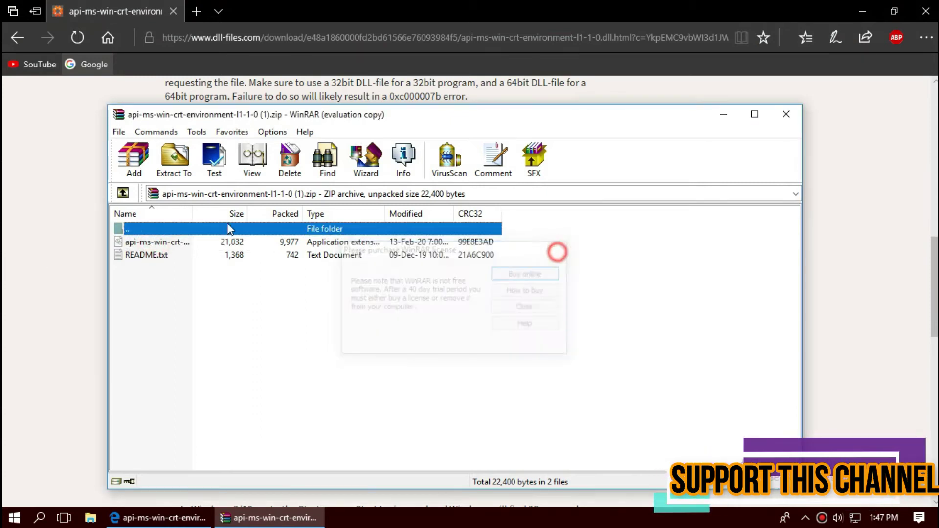
click(149, 242)
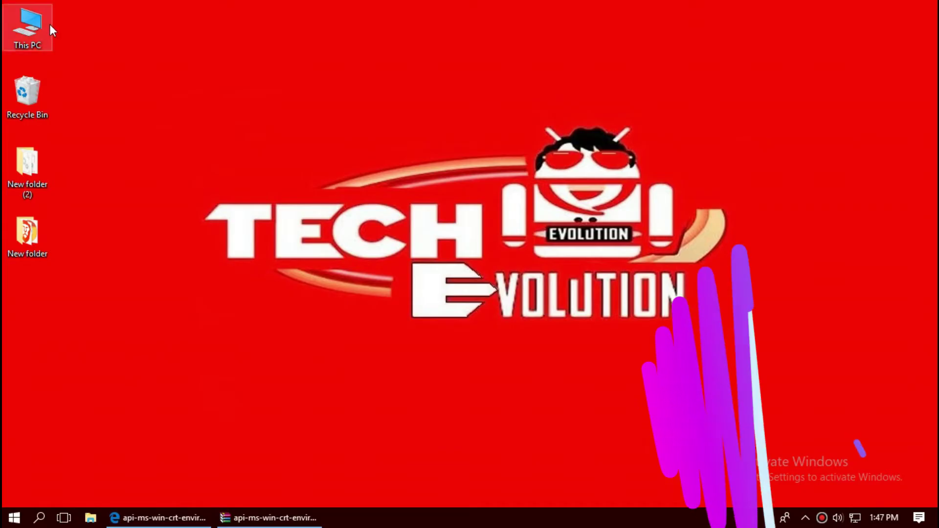
- Browse from This PC through New Volume (C:) and Windows into System32
double_click(49, 26)
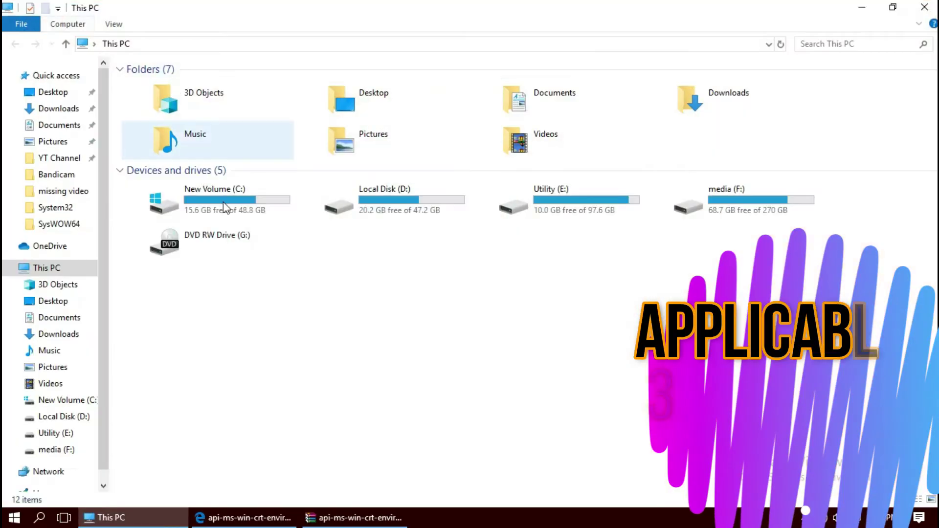
double_click(215, 208)
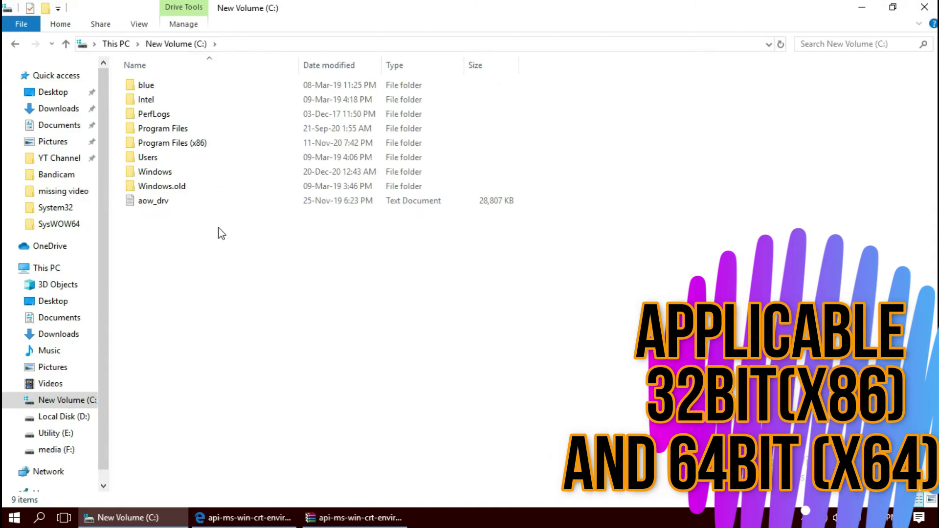
click(207, 175)
double_click(207, 175)
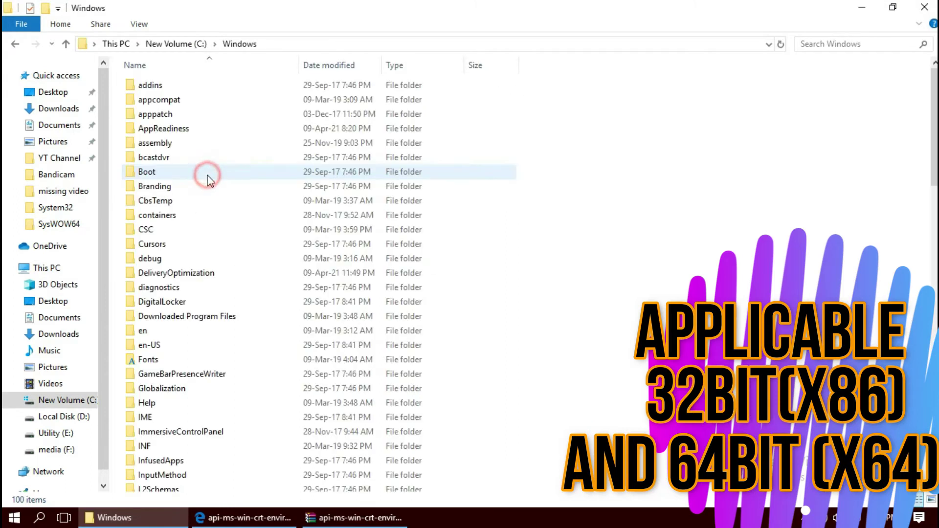
scroll(212, 241, down, 8)
scroll(228, 326, down, 4)
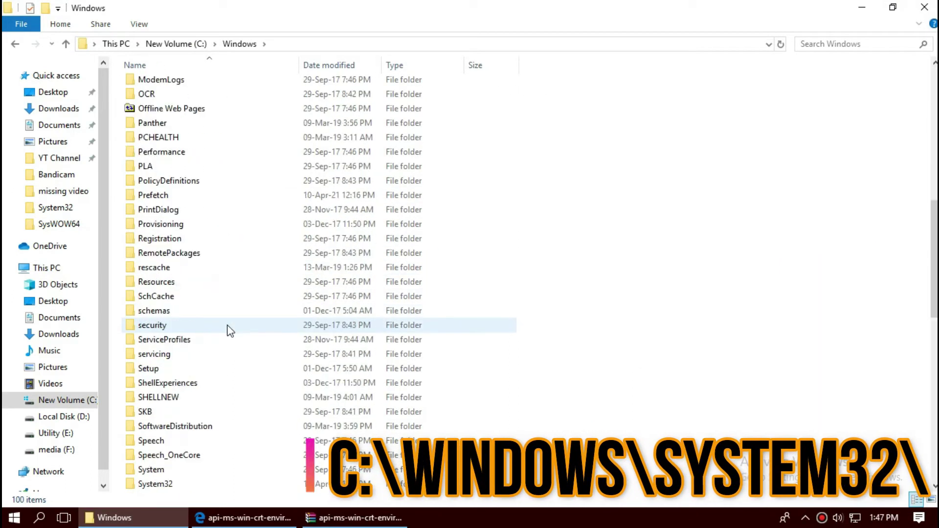
scroll(222, 325, down, 4)
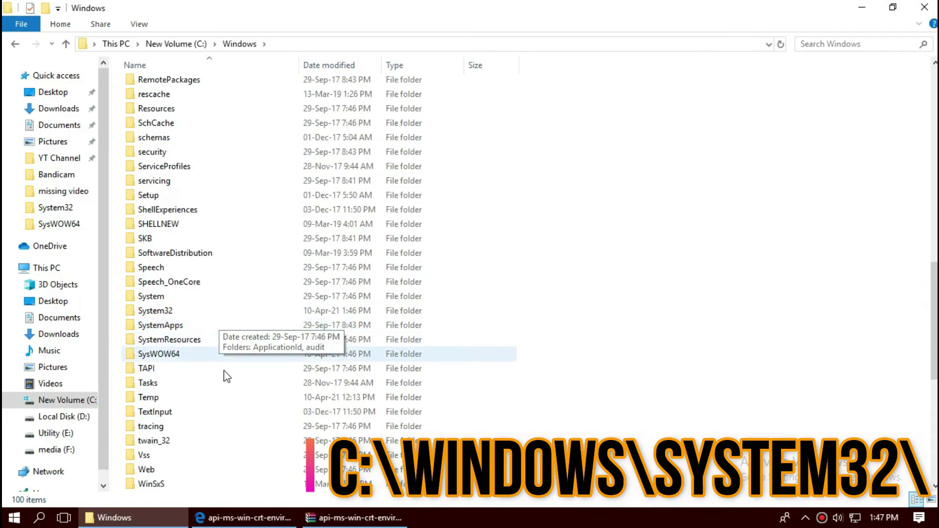
double_click(189, 310)
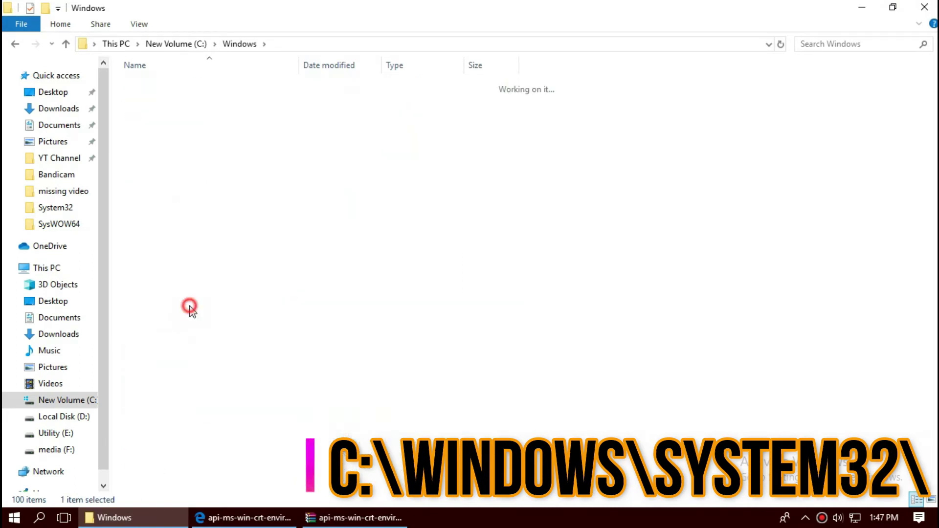
- Drag the DLL from the WinRAR zip into System32, replacing the old copy as administrator
click(373, 521)
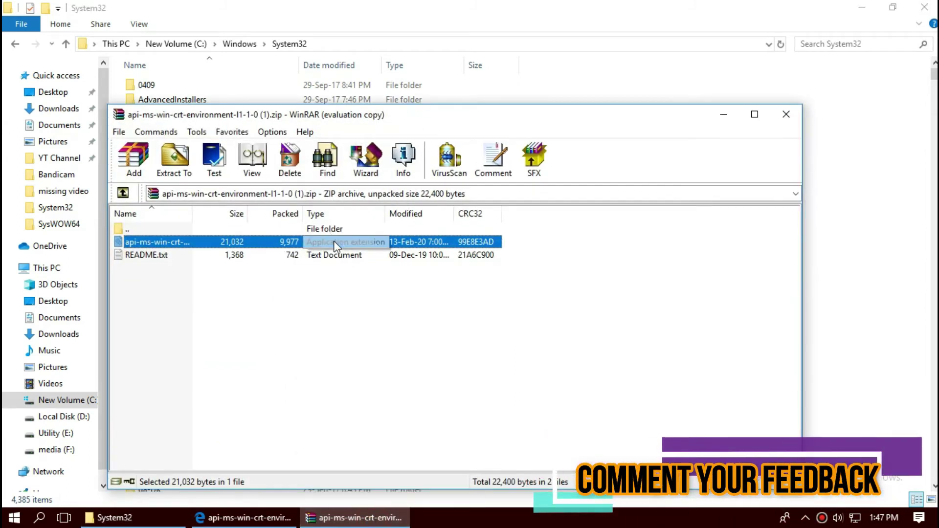
drag(335, 243, 853, 240)
drag(879, 272, 876, 266)
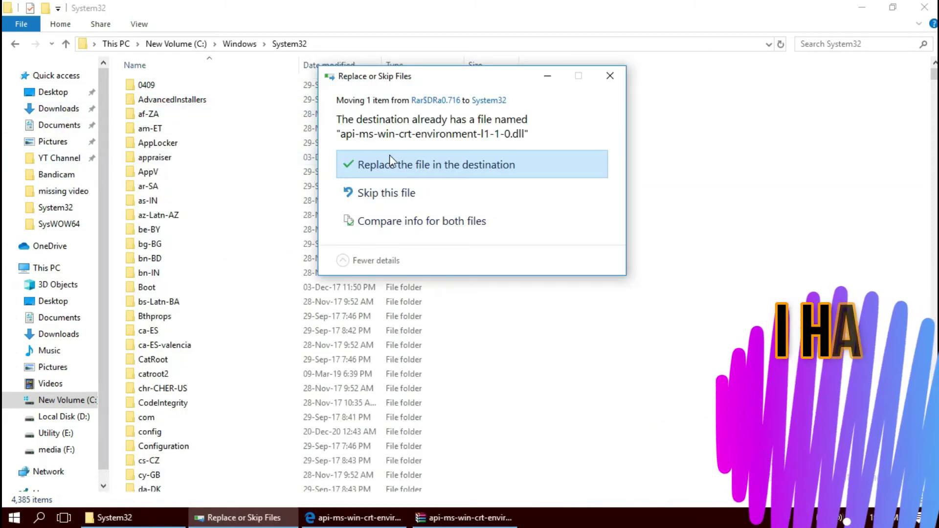
click(393, 167)
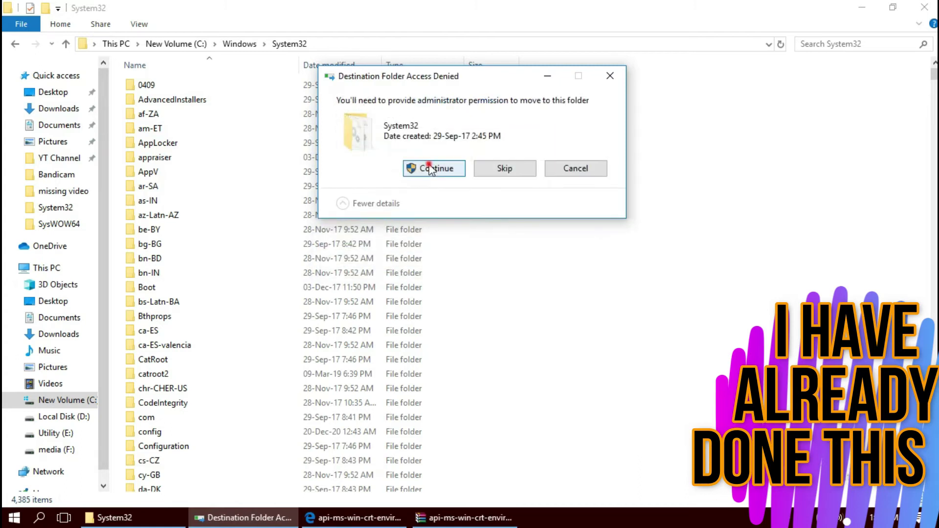
click(431, 169)
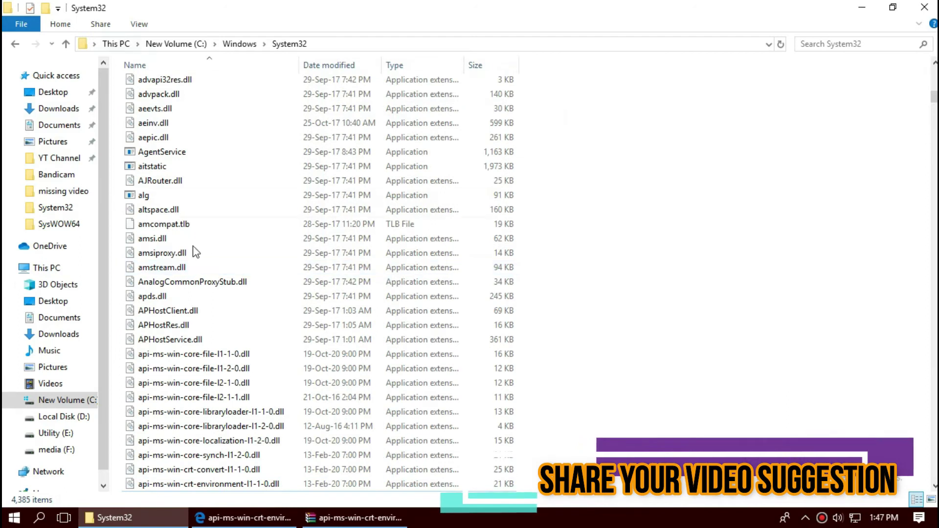
- Search System32 for the DLL name to confirm the 20.5 KB file is there
click(878, 44)
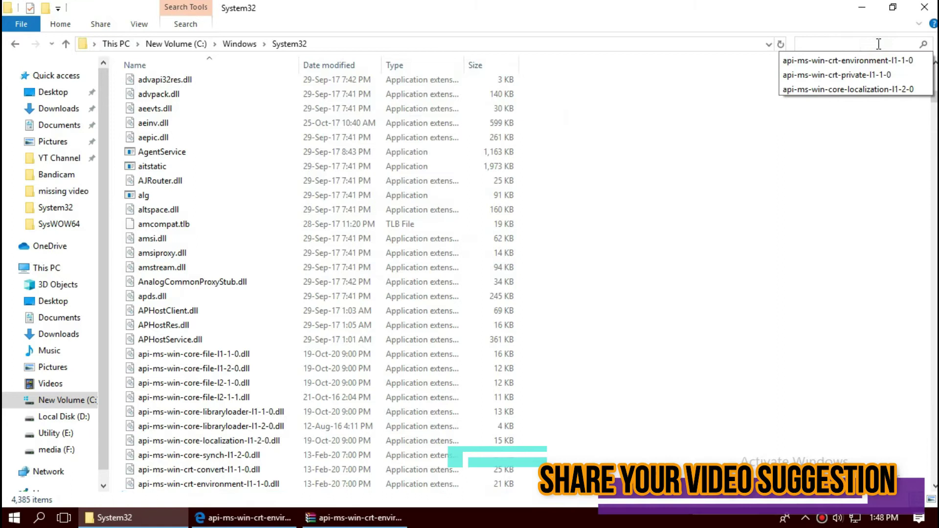
text(api-ms-win-crt-environment-l1-1-0)
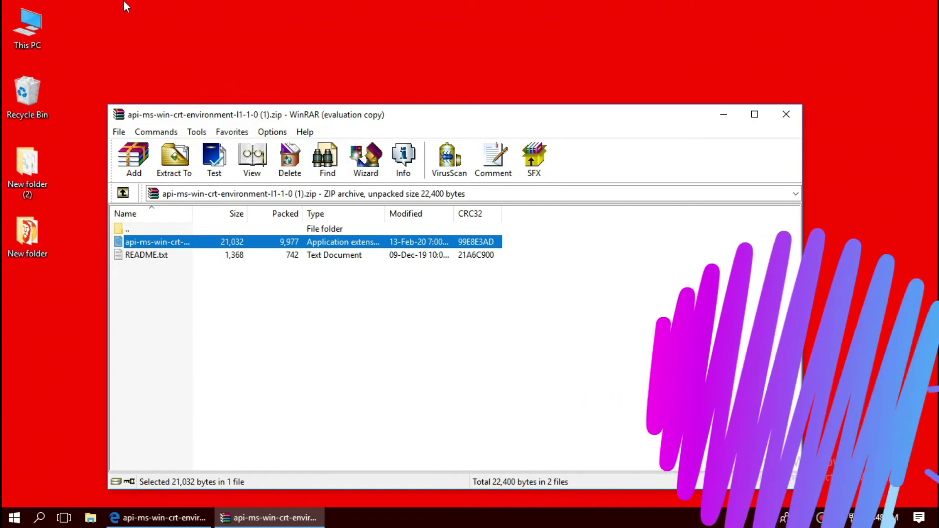
- Open C:\Windows\SysWOW64 starting from the desktop's This PC icon
click(4, 37)
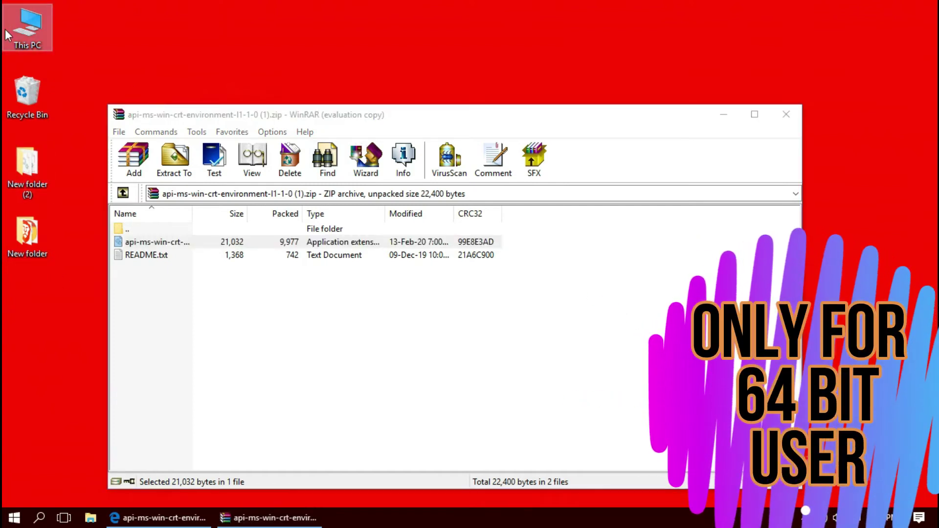
double_click(38, 7)
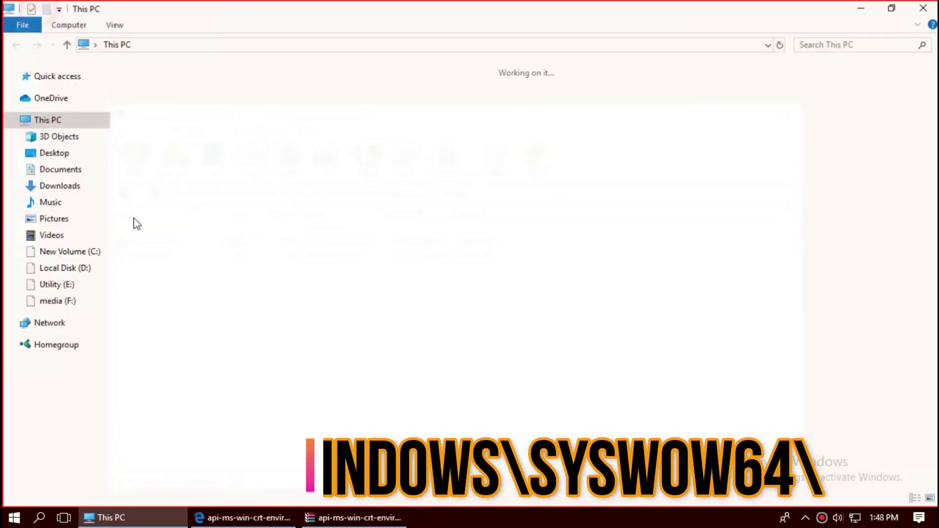
double_click(242, 191)
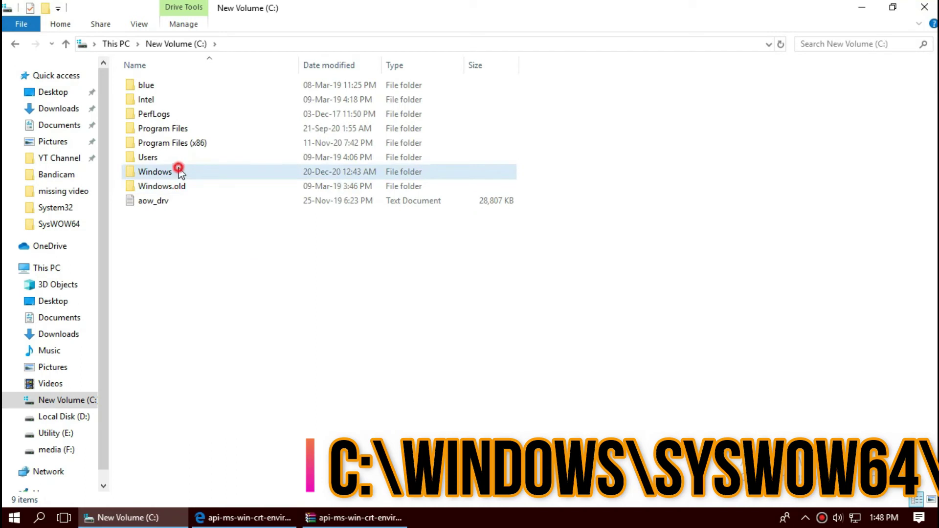
double_click(179, 171)
scroll(250, 251, down, 10)
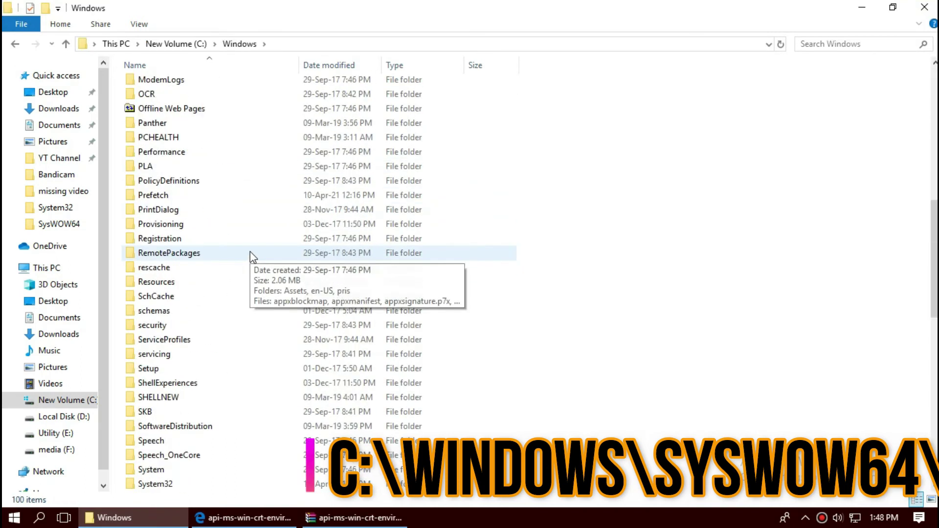
scroll(251, 252, down, 7)
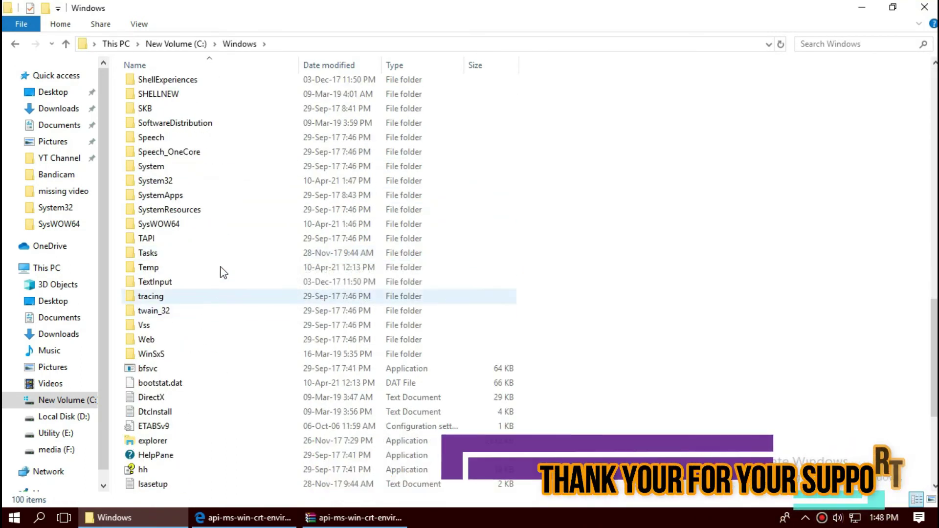
double_click(198, 229)
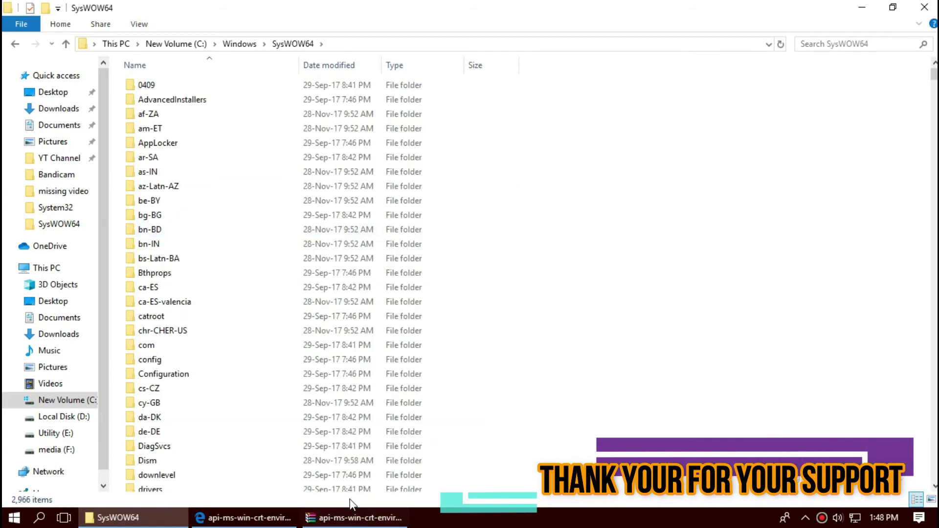
- Drag the DLL into SysWOW64, replace the old copy as administrator, and search to verify it
click(358, 519)
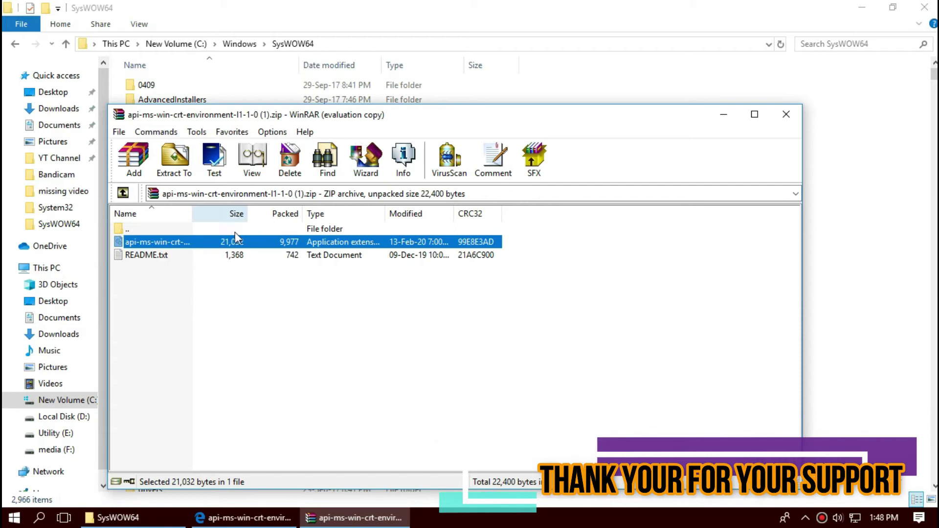
drag(239, 241, 874, 255)
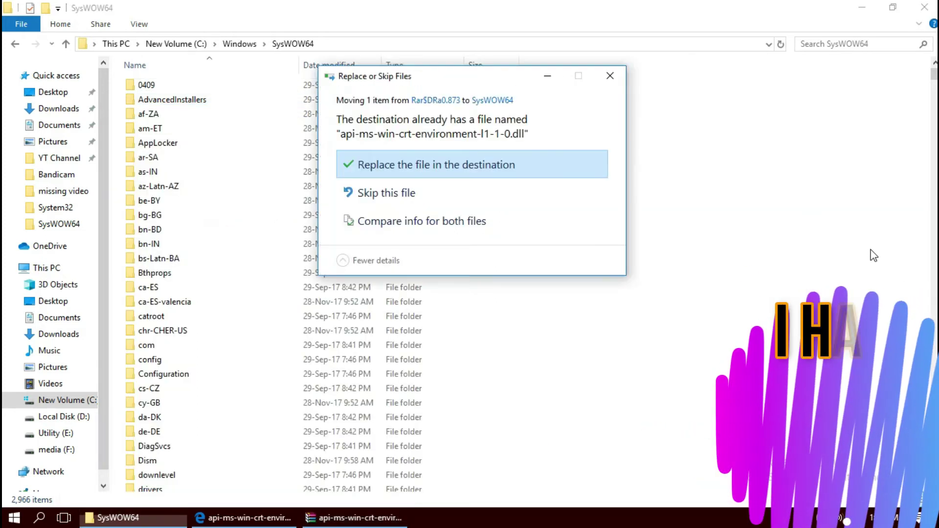
click(384, 169)
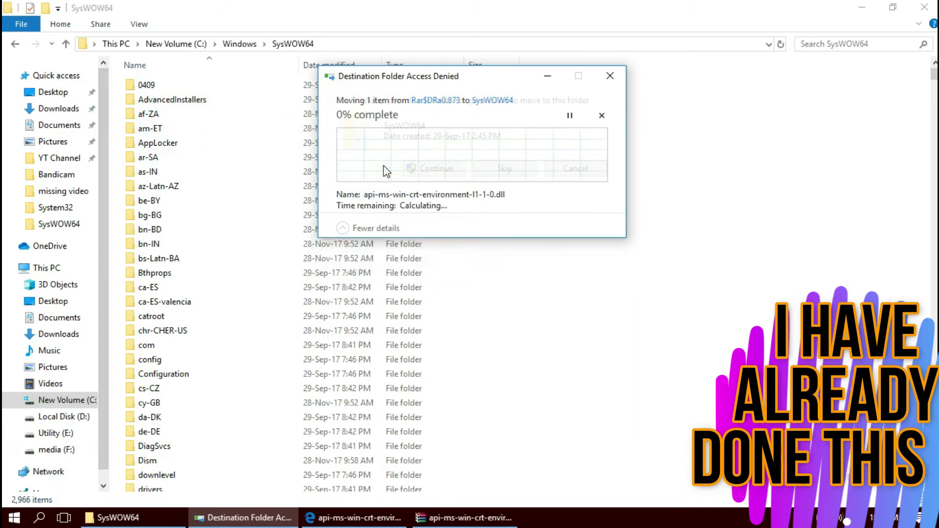
click(421, 169)
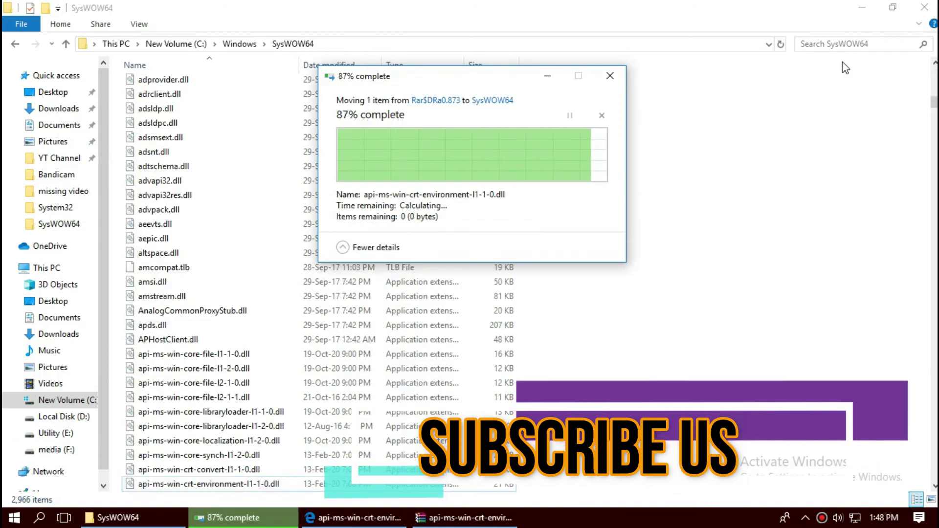
click(838, 43)
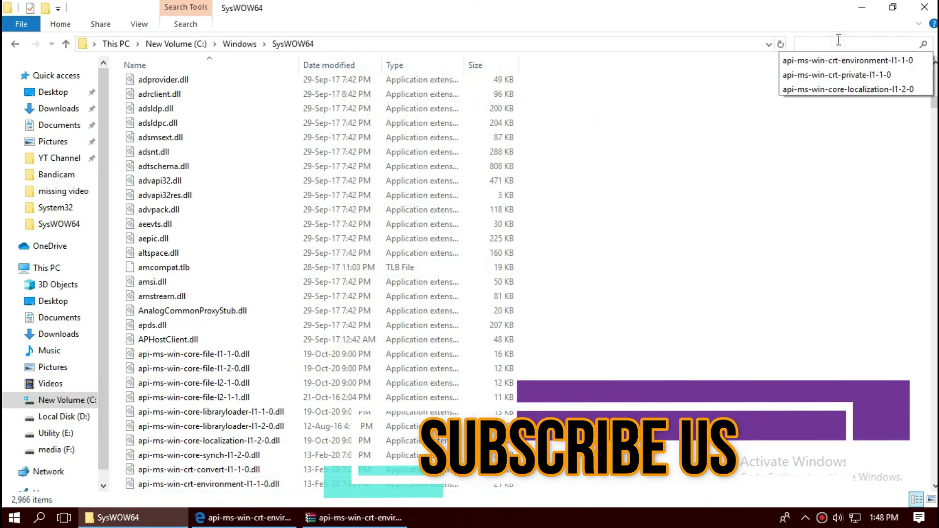
key(Return)
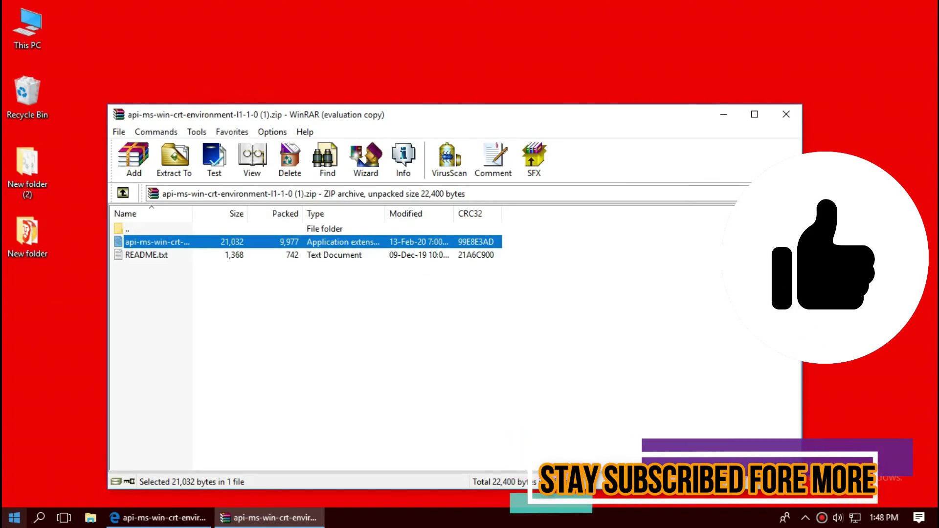
- Open the Start menu's power options to show Sleep, Shut down and Restart
click(14, 518)
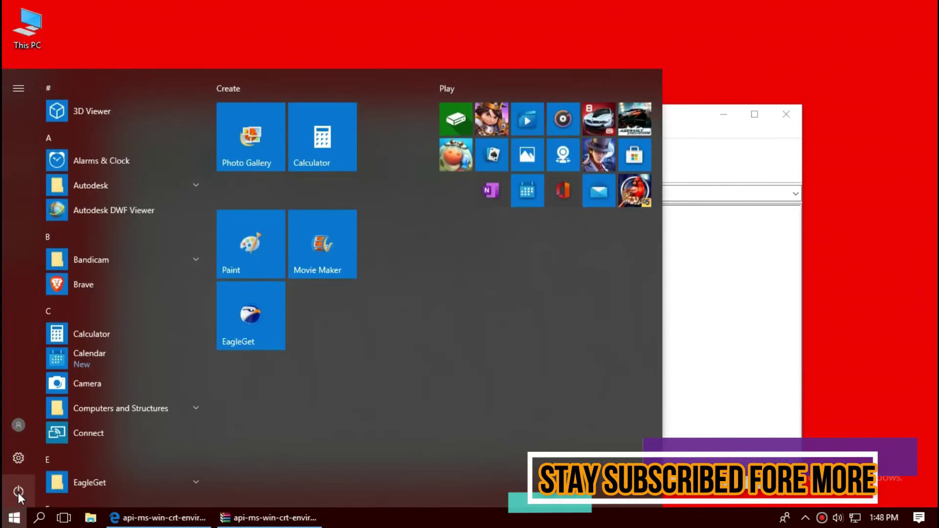
click(18, 491)
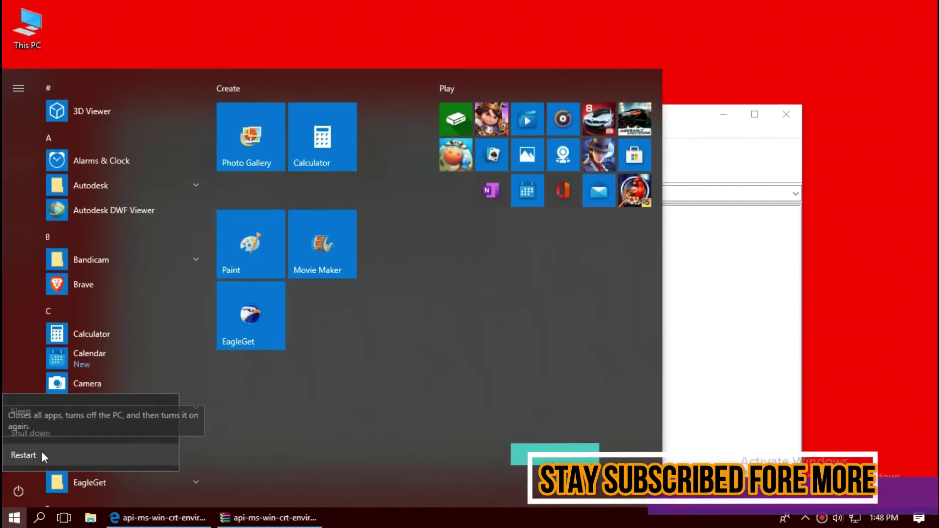